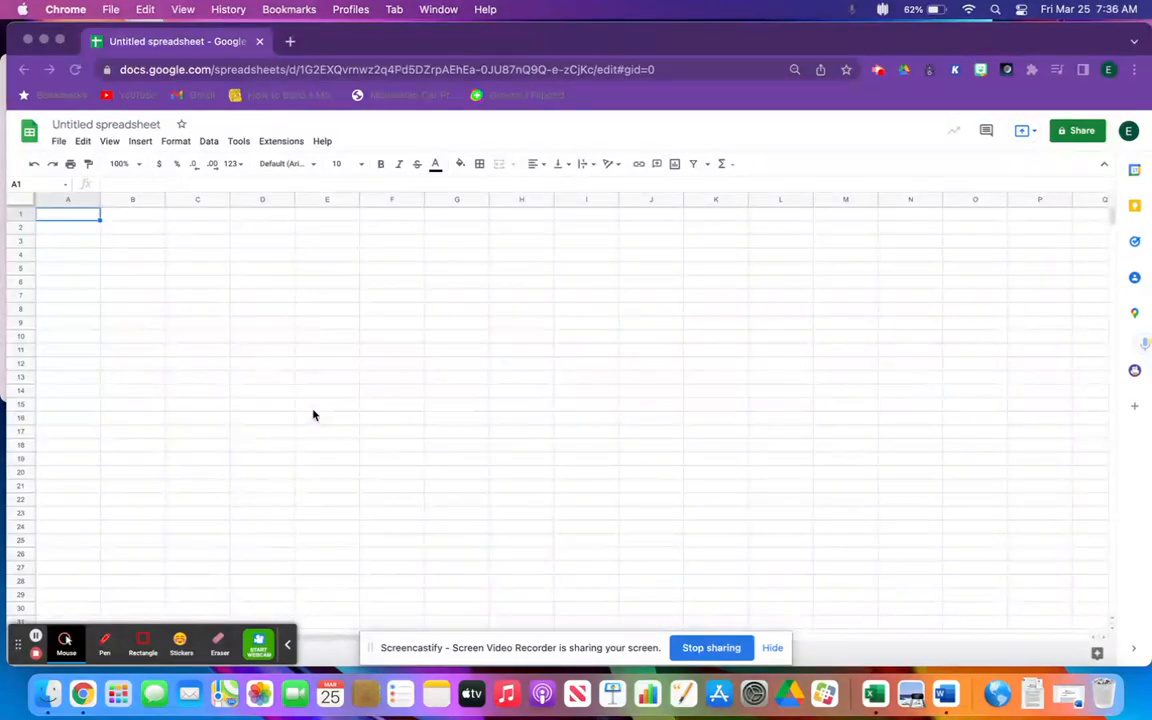
Enter the column headers Speed in cell A1 and Voltage [V] in cell B1
click(82, 216)
text(Speed)
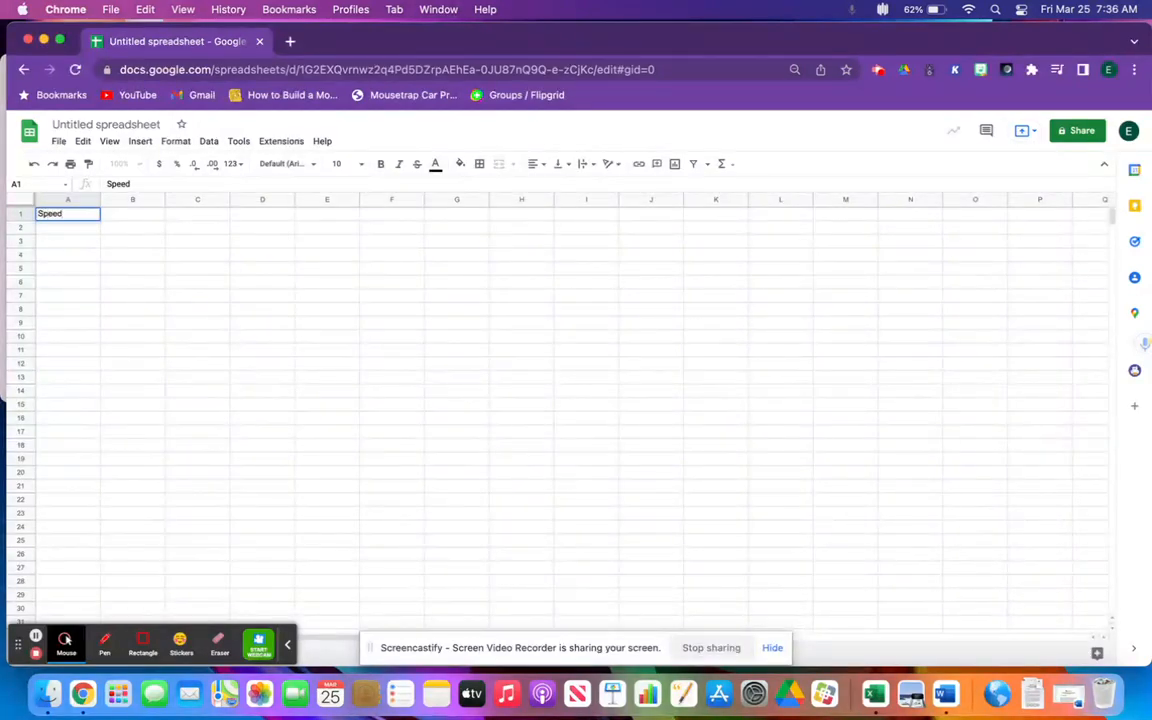
key(Tab)
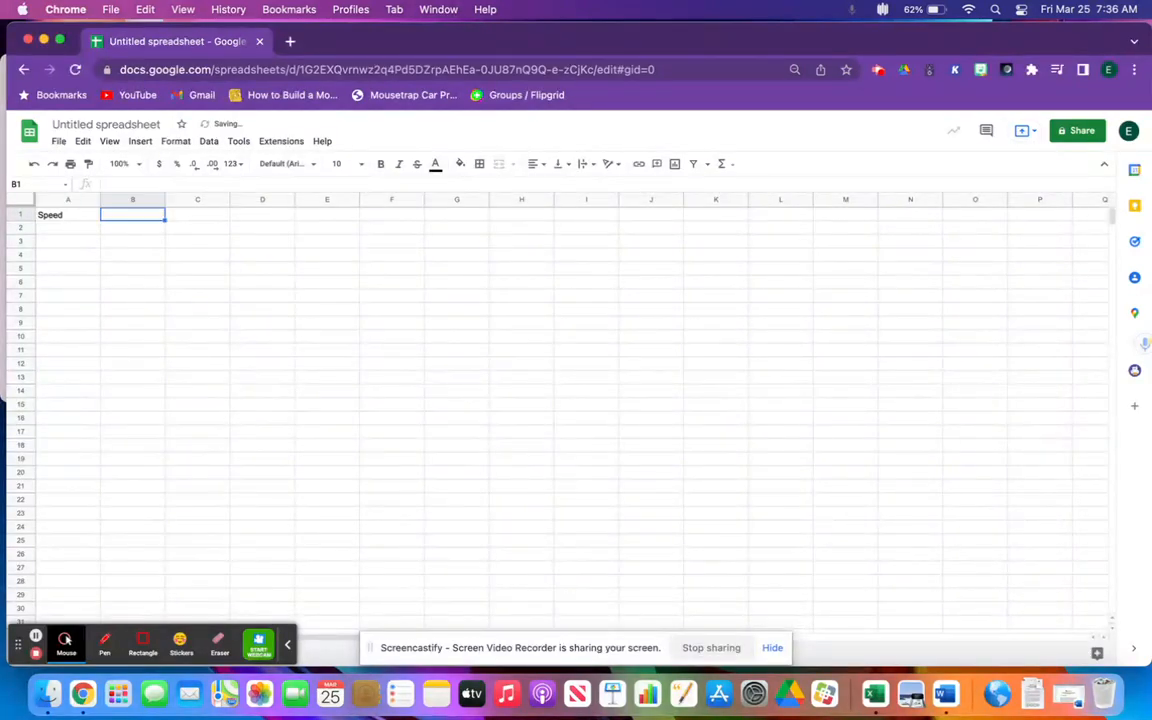
text(V)
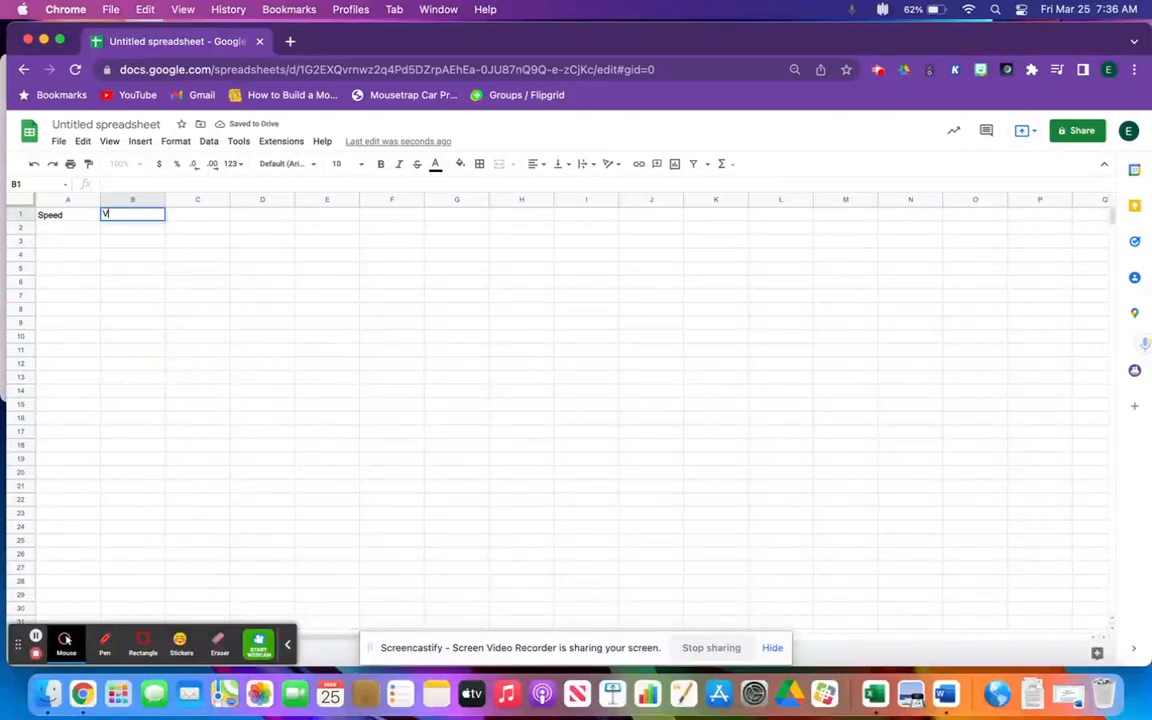
text(oltage )
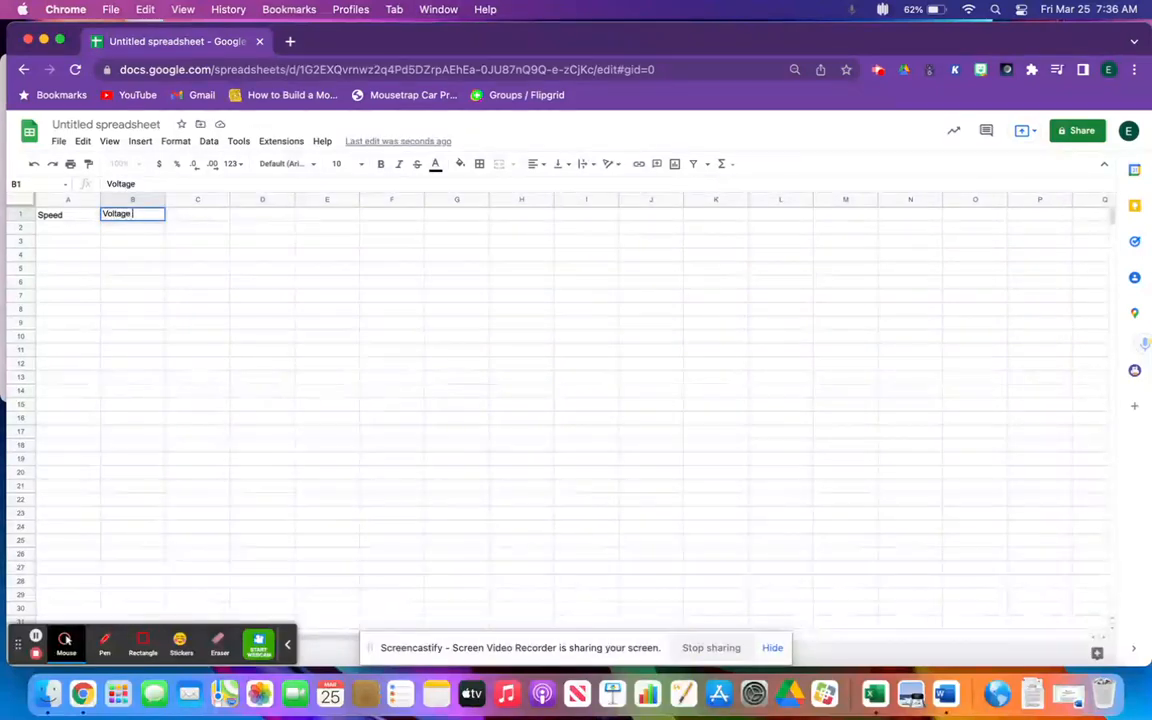
text((V])
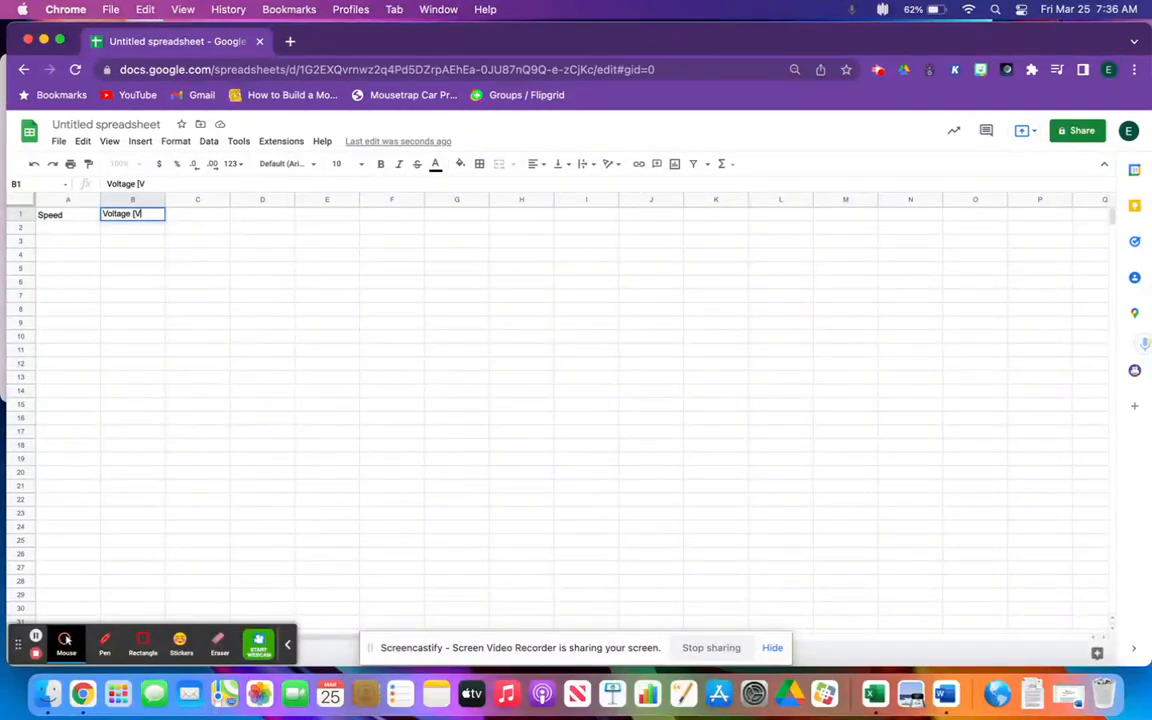
key(Tab)
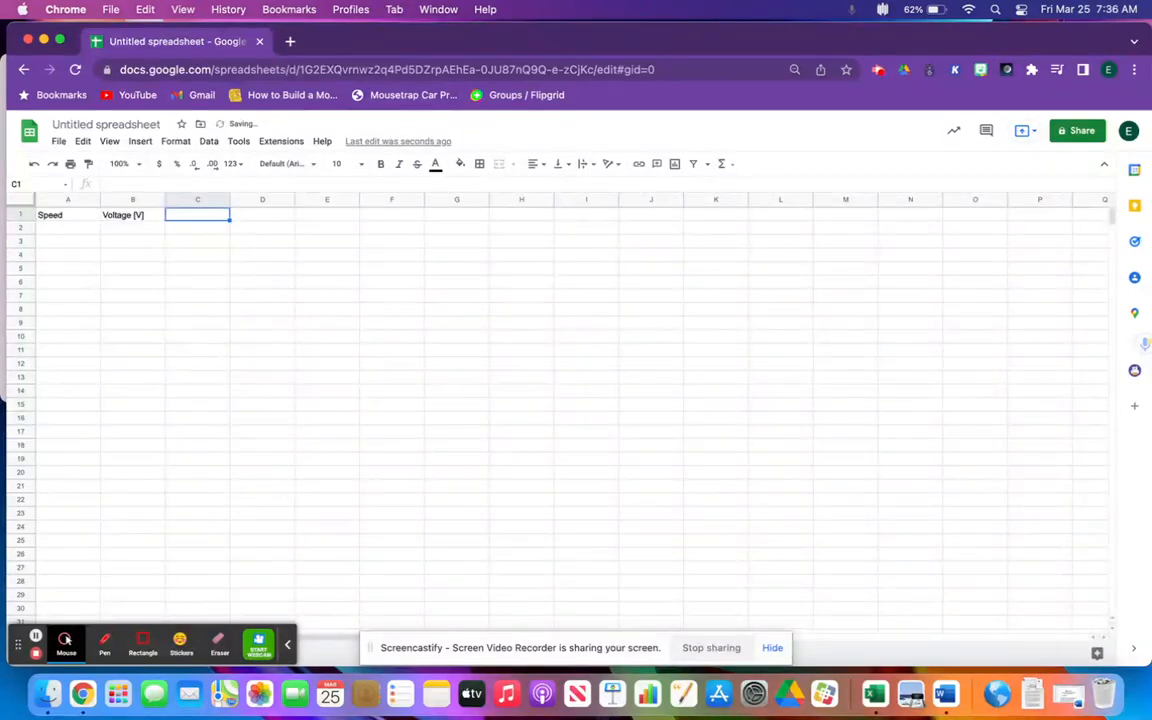
Enter the column headers Current [mA] in cell C1 and Power [mW] in cell D1
text(Curre)
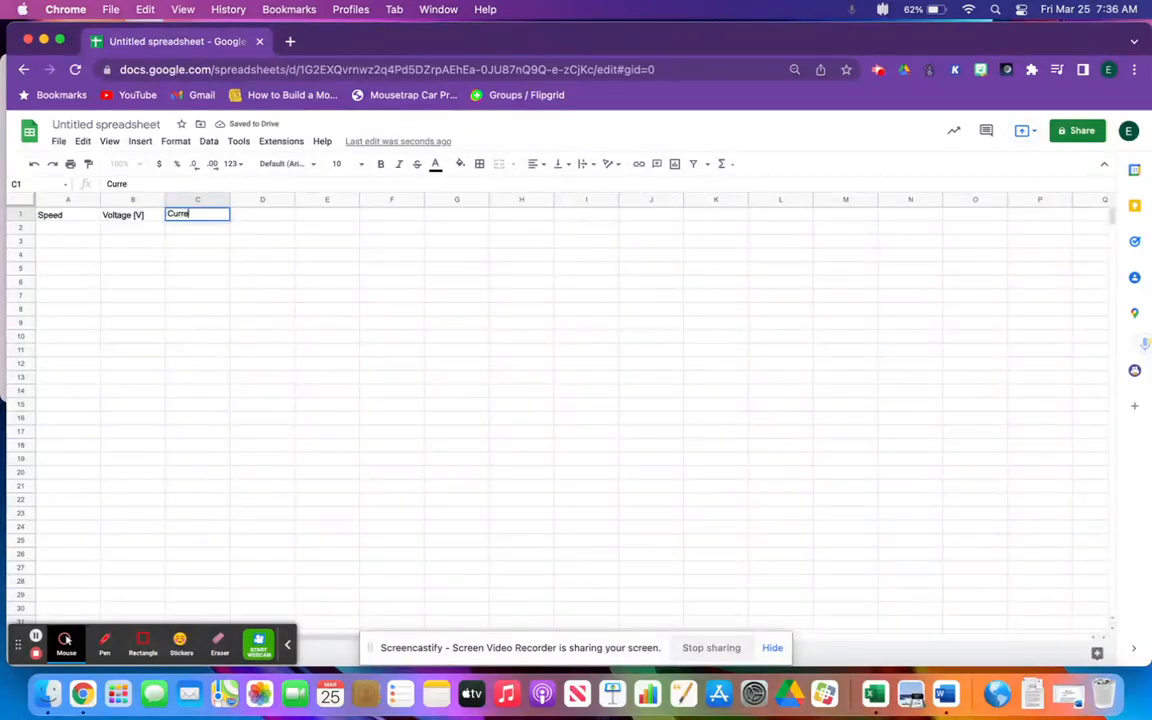
text(nt (mA)
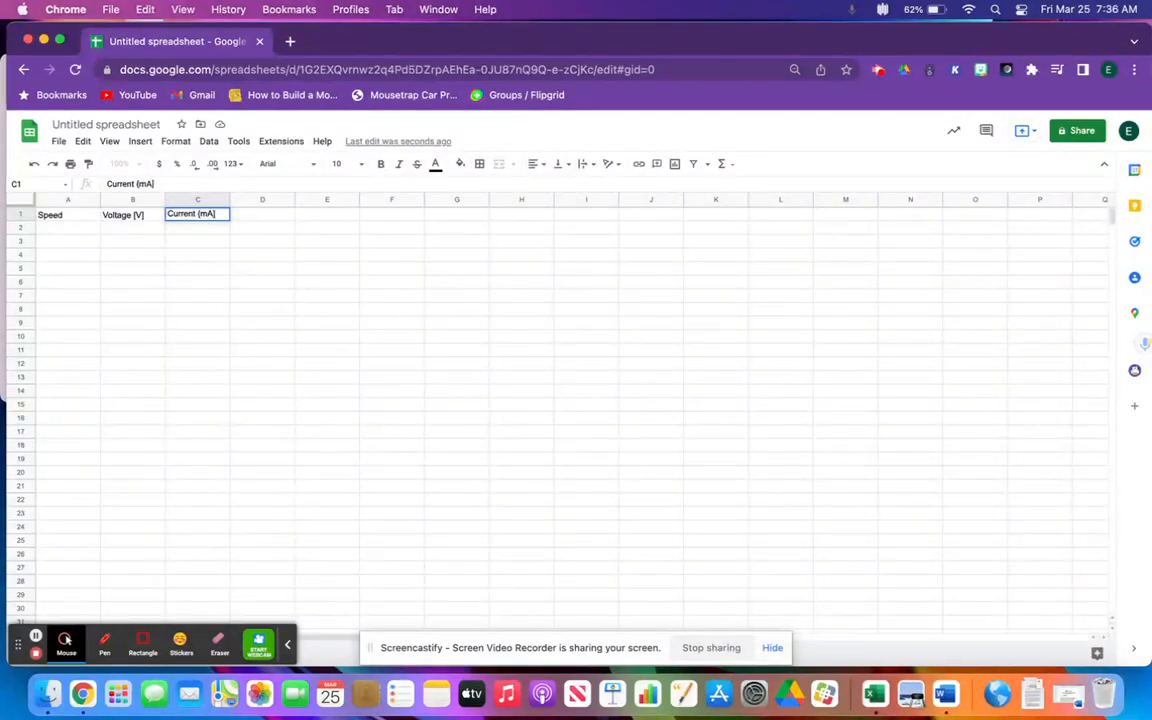
click(198, 214)
click(267, 216)
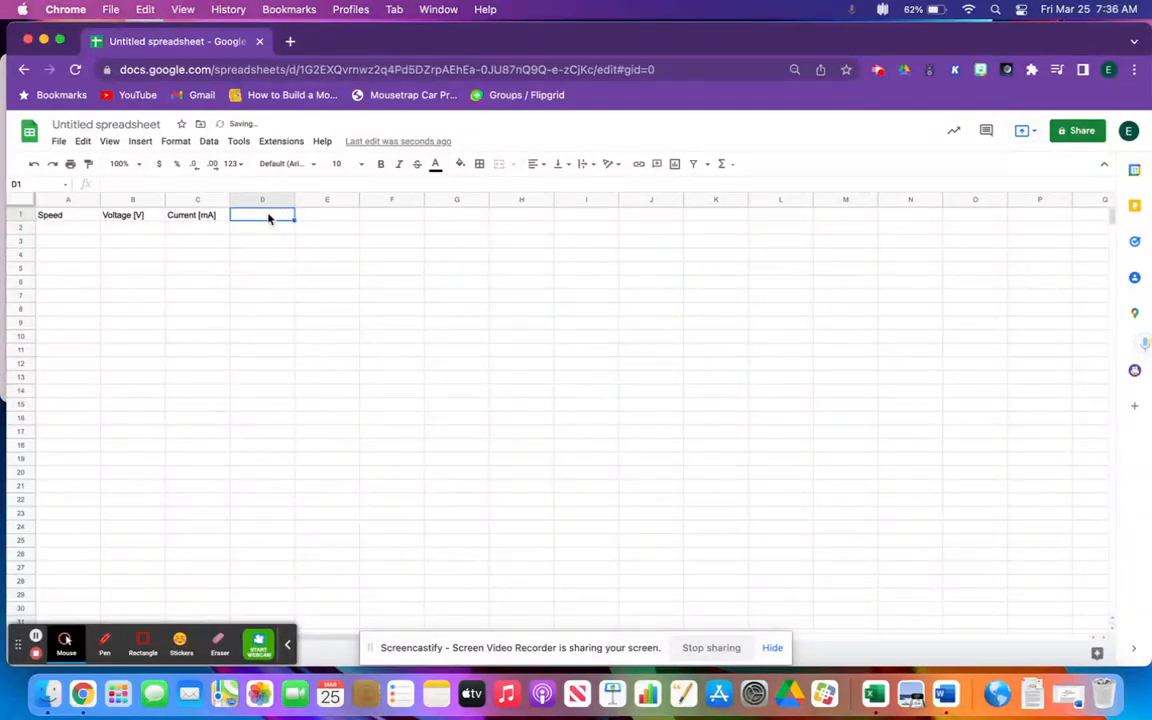
text(Powe)
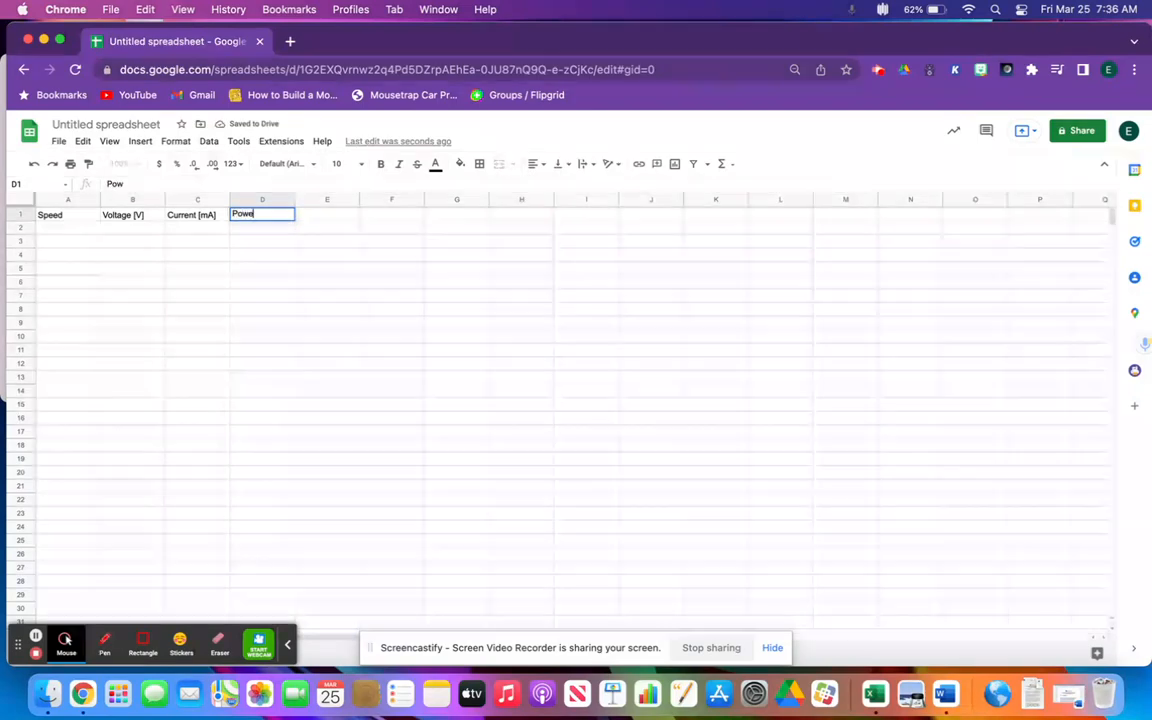
text(r [)
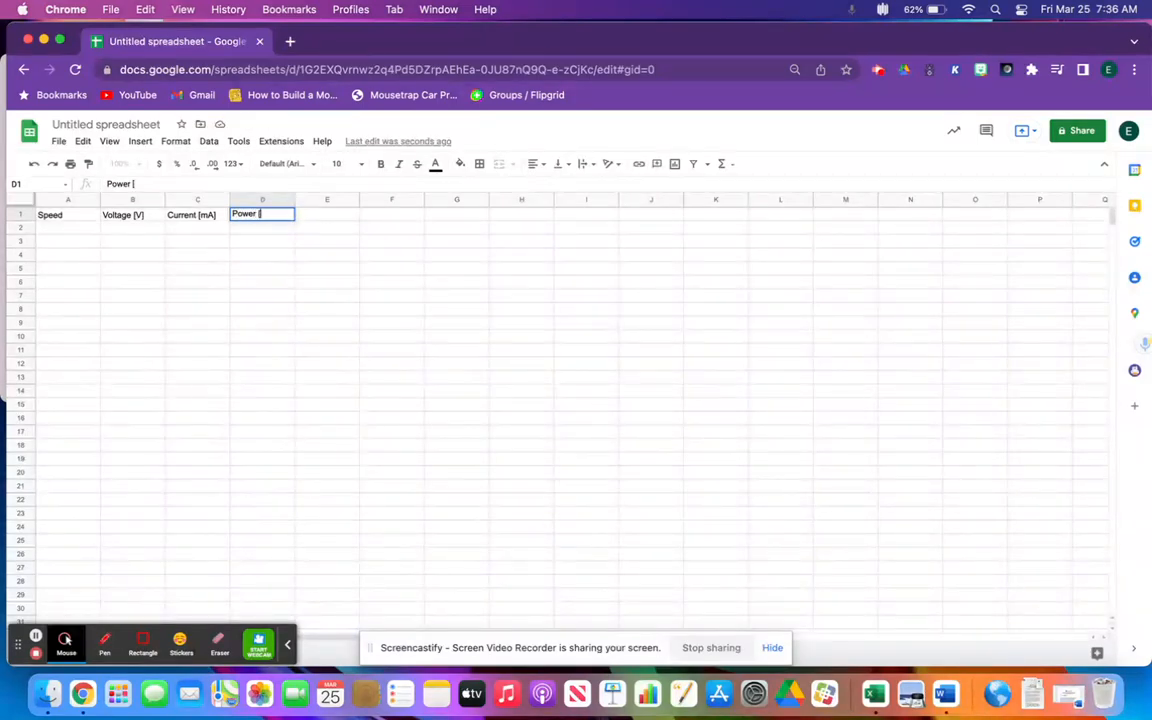
text(mW])
Fill the Speed column in A2:A4 with the row labels High, Medium and Low
click(72, 230)
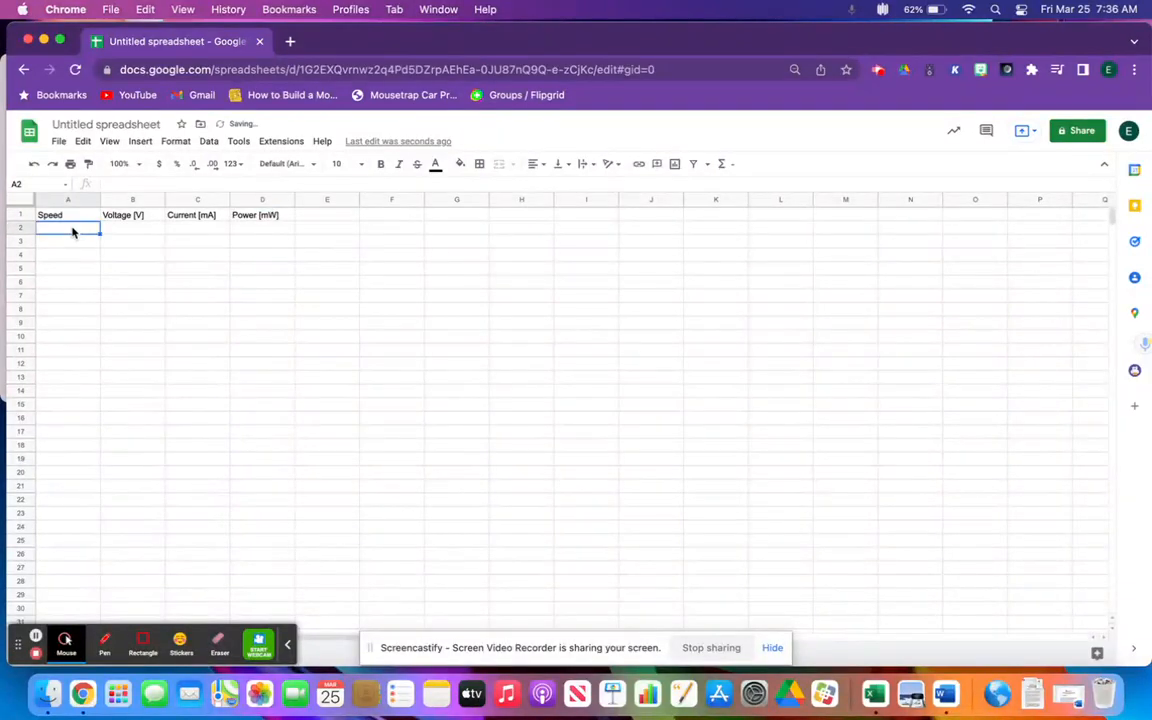
text(High)
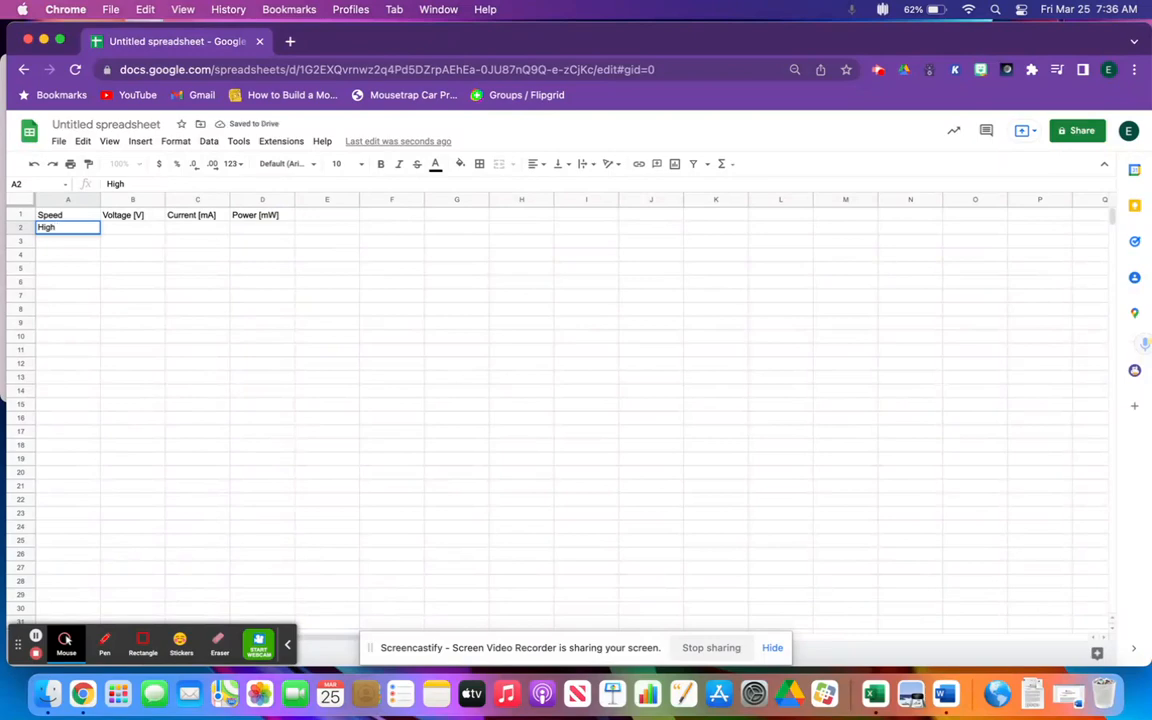
key(Return)
text(M)
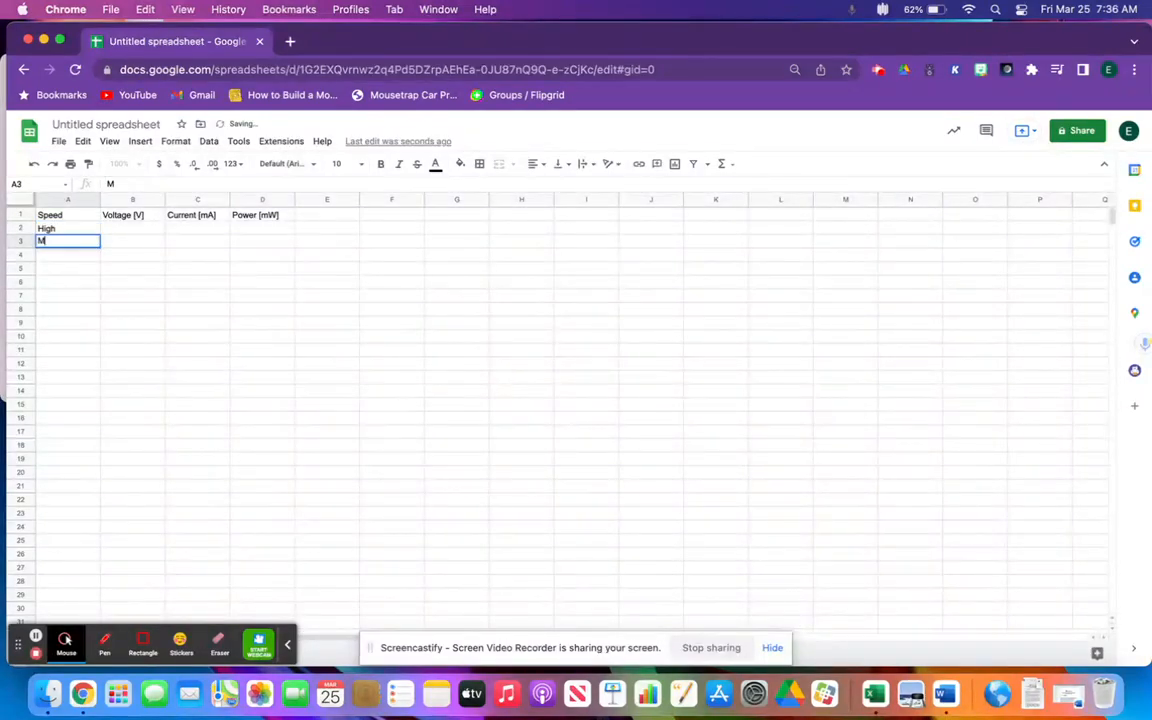
text(edium)
key(Return)
text(Low)
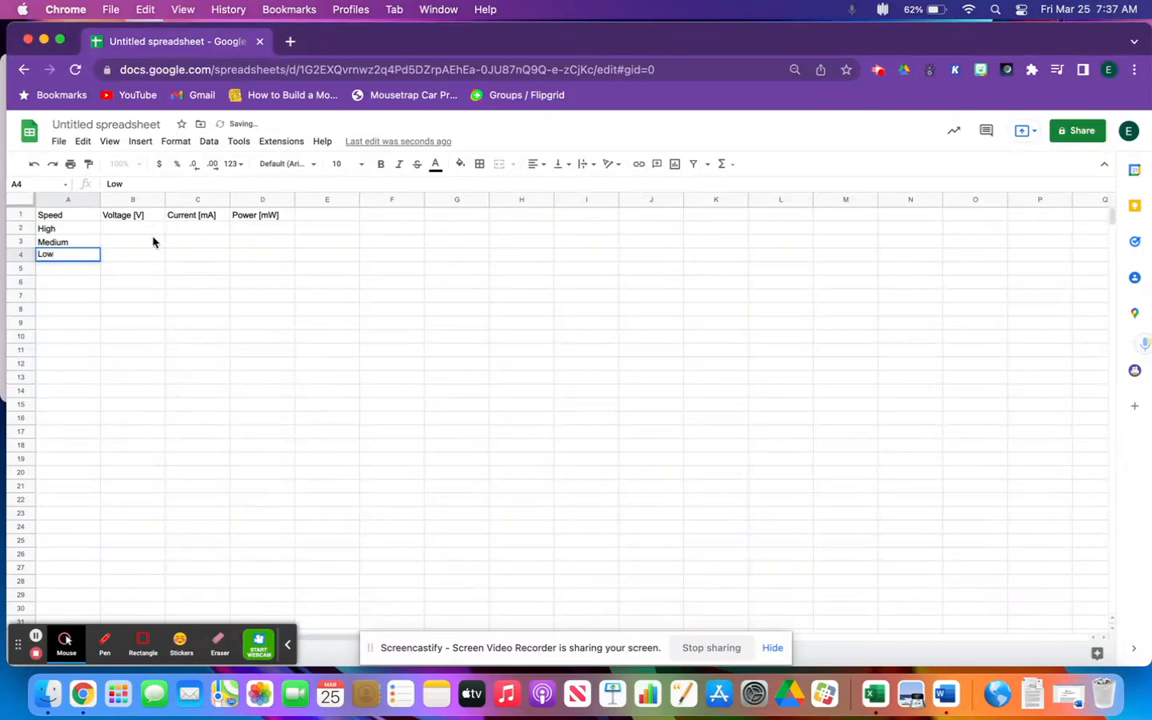
Fill the Voltage [V] column with 2 for High, 1.5 for Medium and 1 for Low
click(147, 230)
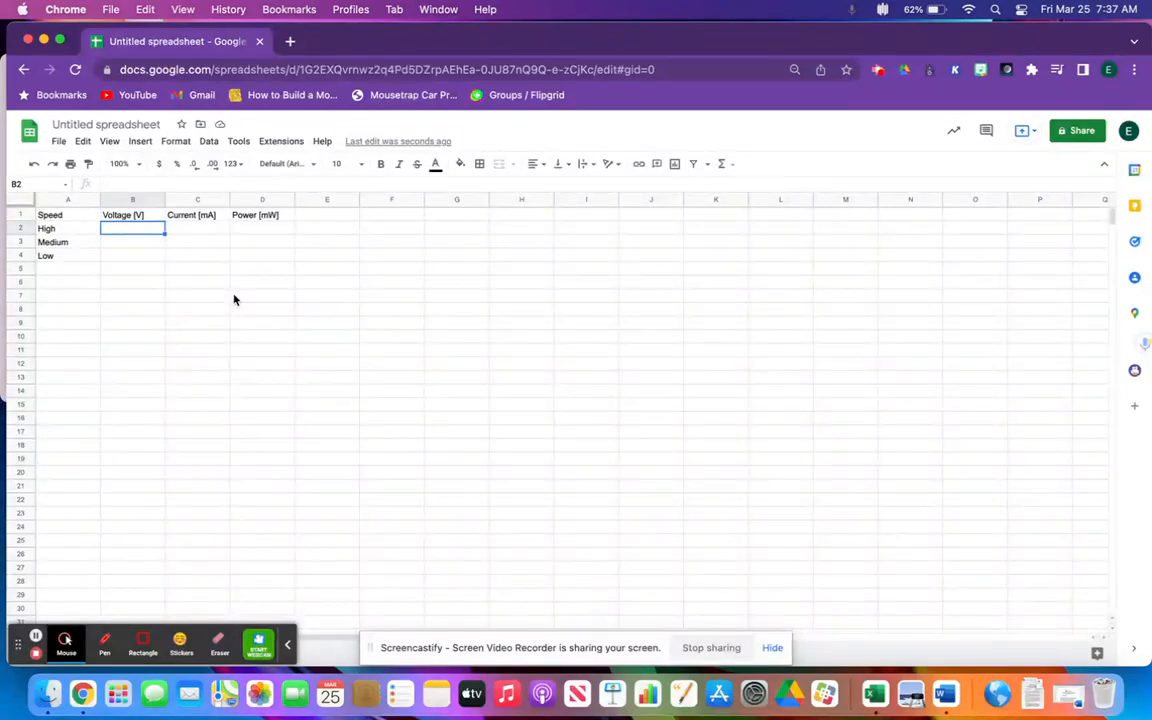
text(2)
key(Return)
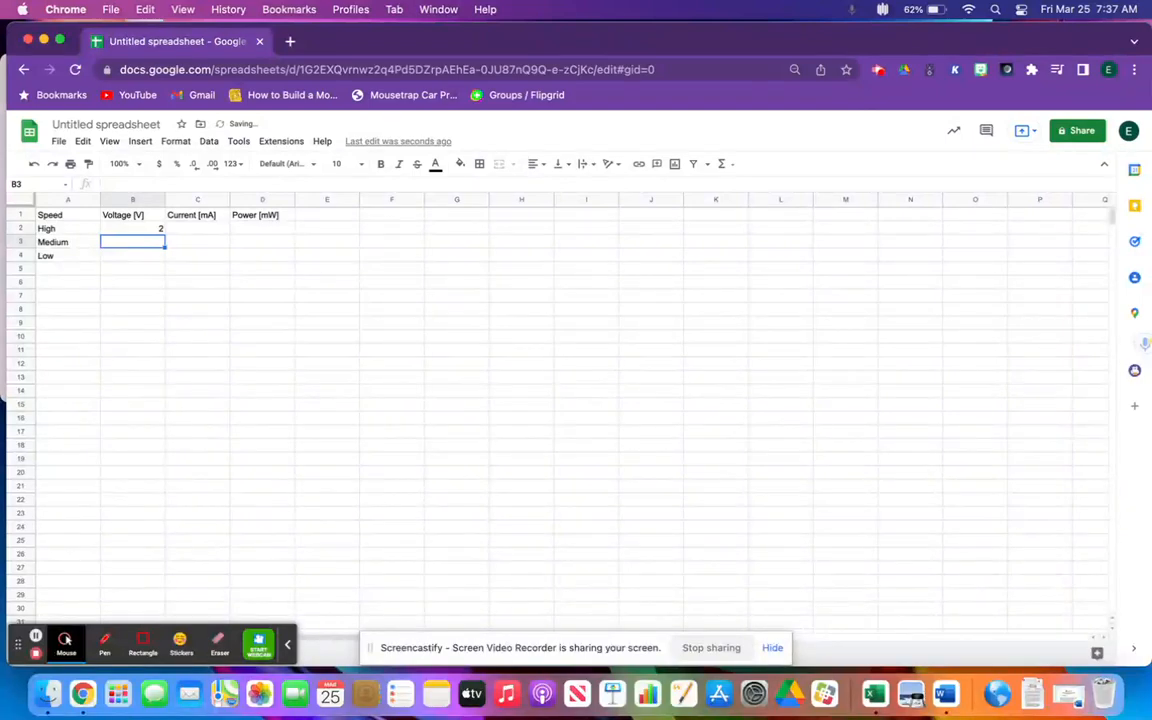
text(1)
key(Return)
text(1)
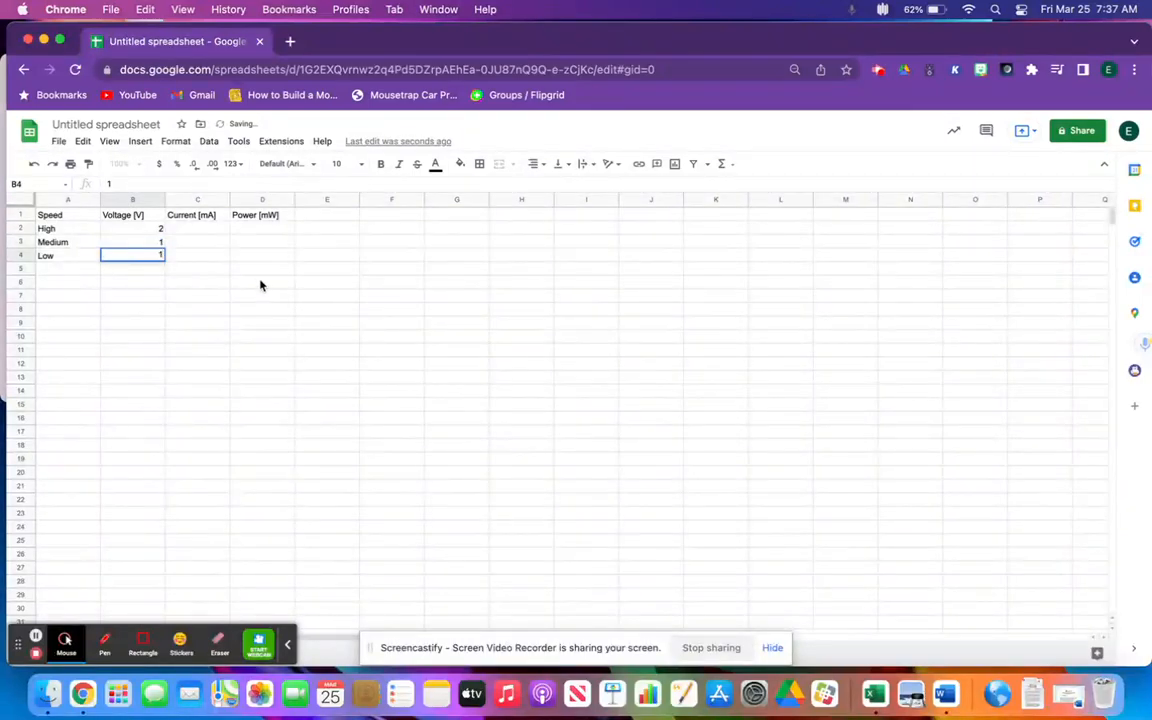
click(155, 244)
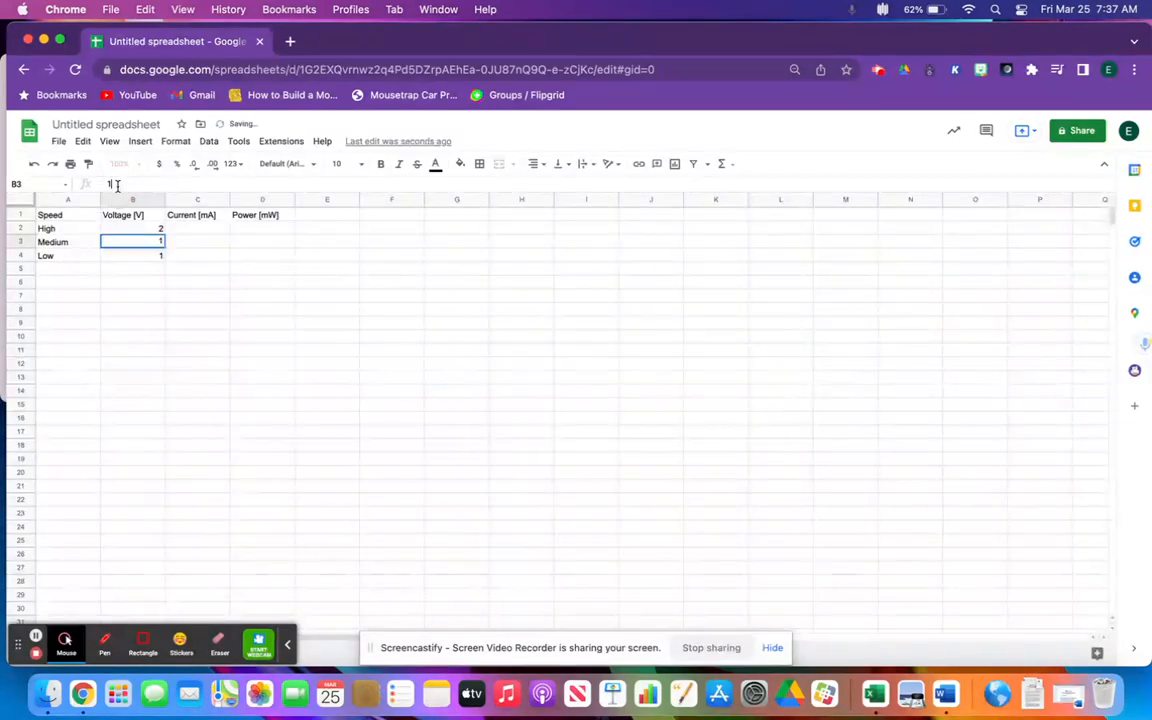
text(.5)
Fill the Current [mA] column with 3 for High, 4 for Medium and 2 for Low
click(204, 230)
text(3)
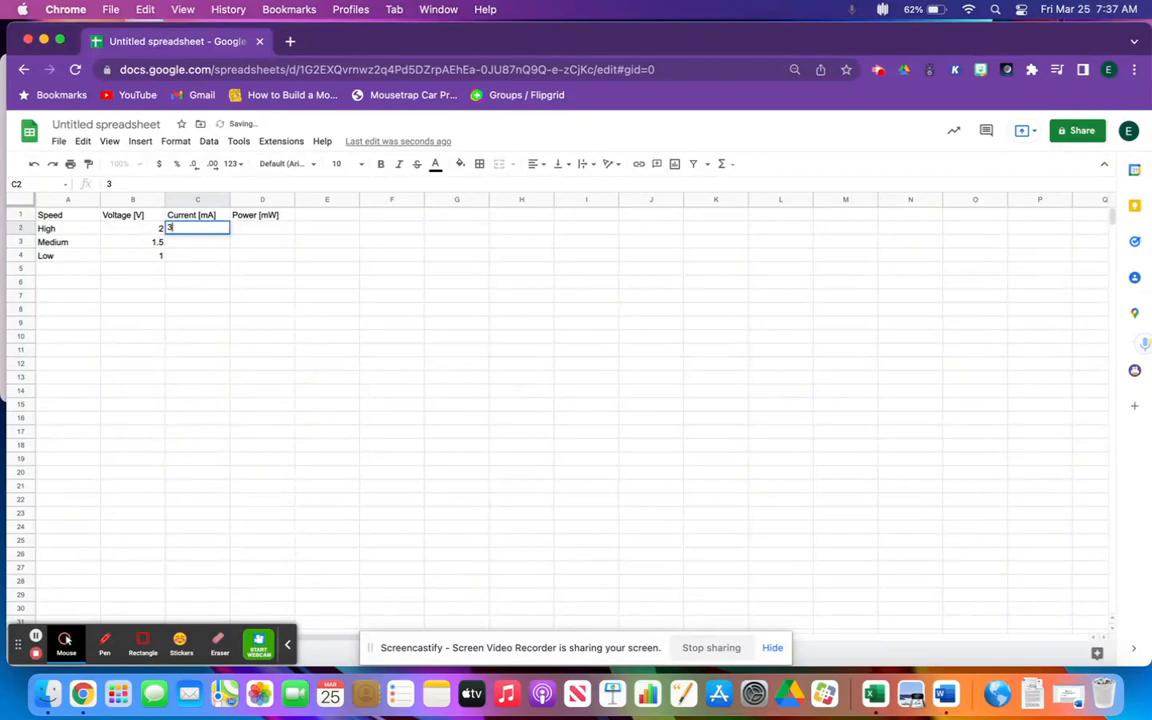
key(Return)
text(4)
key(Return)
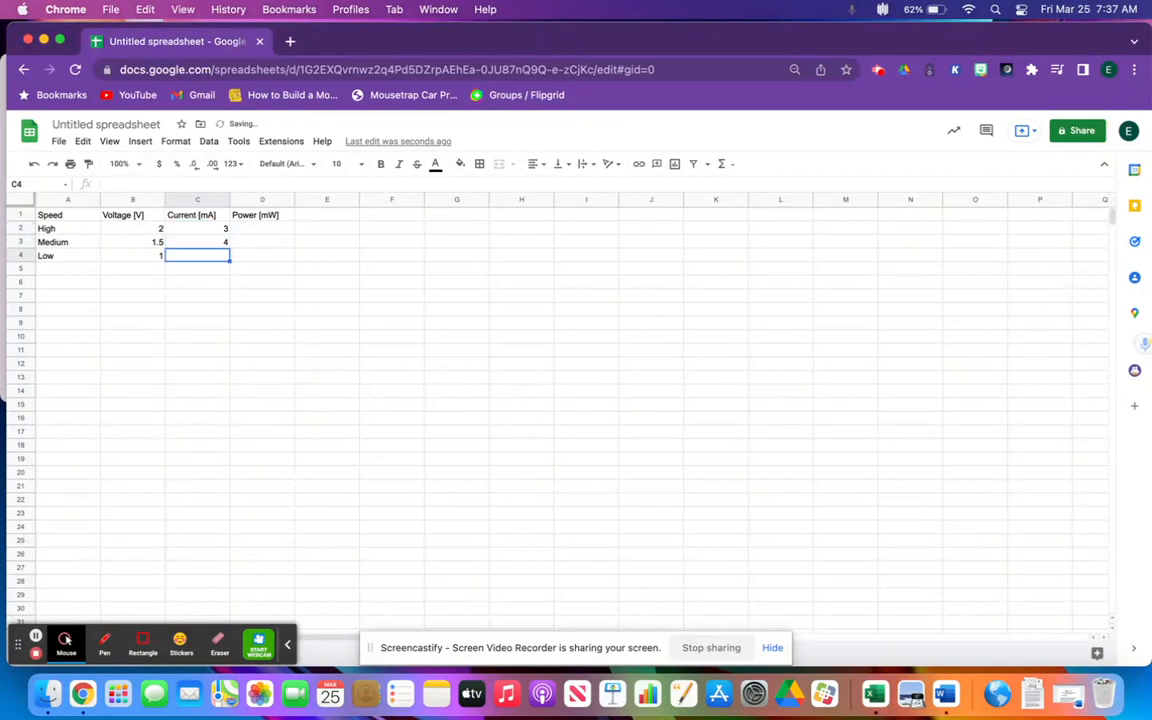
text(2)
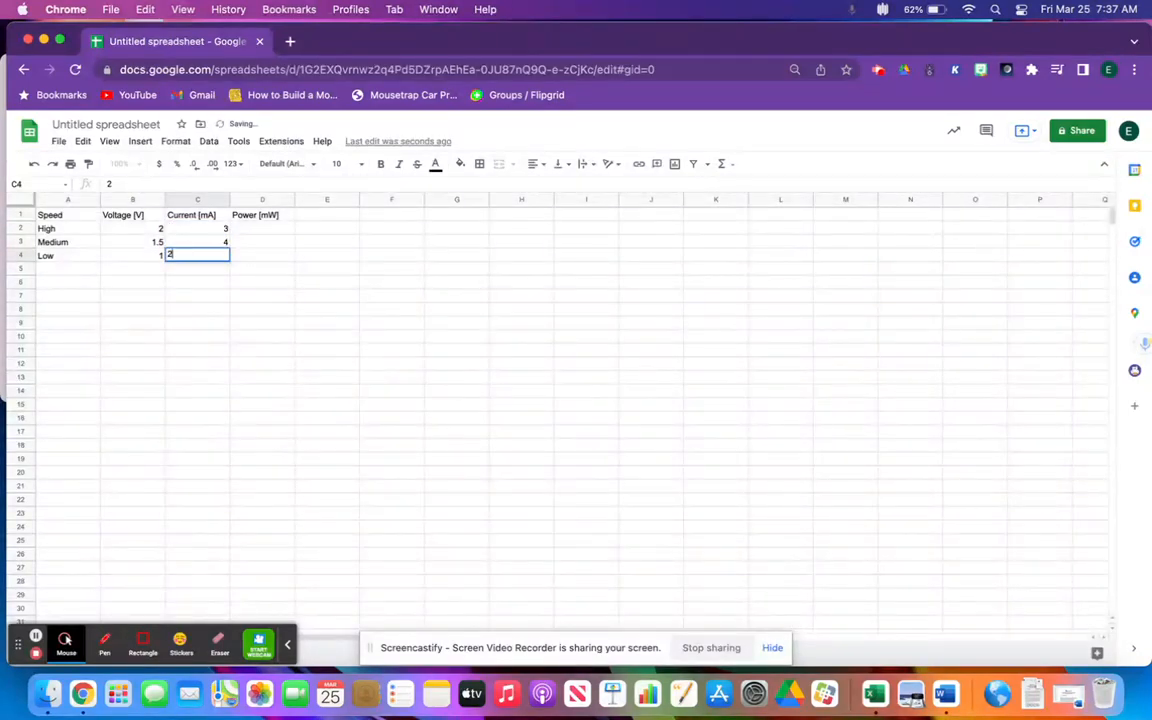
click(205, 240)
Fill the Power [mW] column with 5 for High, 4 for Medium and 1 for Low
click(265, 230)
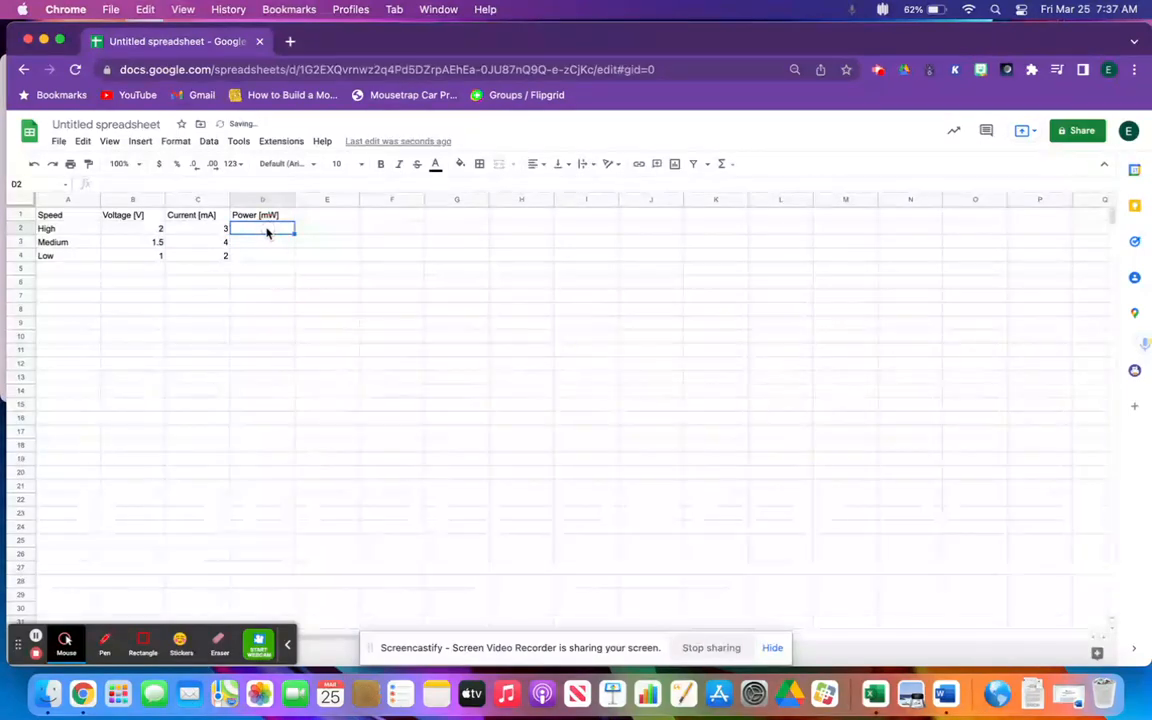
text(5)
key(Return)
text(4)
key(Return)
text(1)
key(Return)
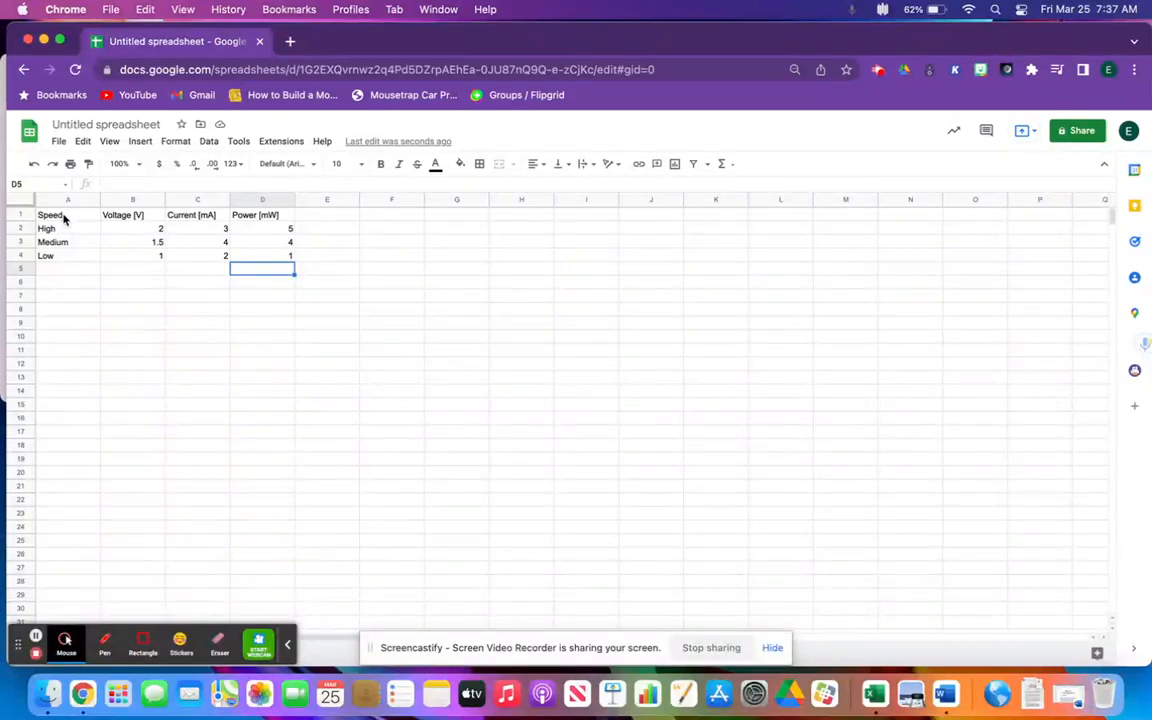
Insert a chart from the whole data table A1:D4 and change its type to a plain bar chart
drag(63, 218, 257, 261)
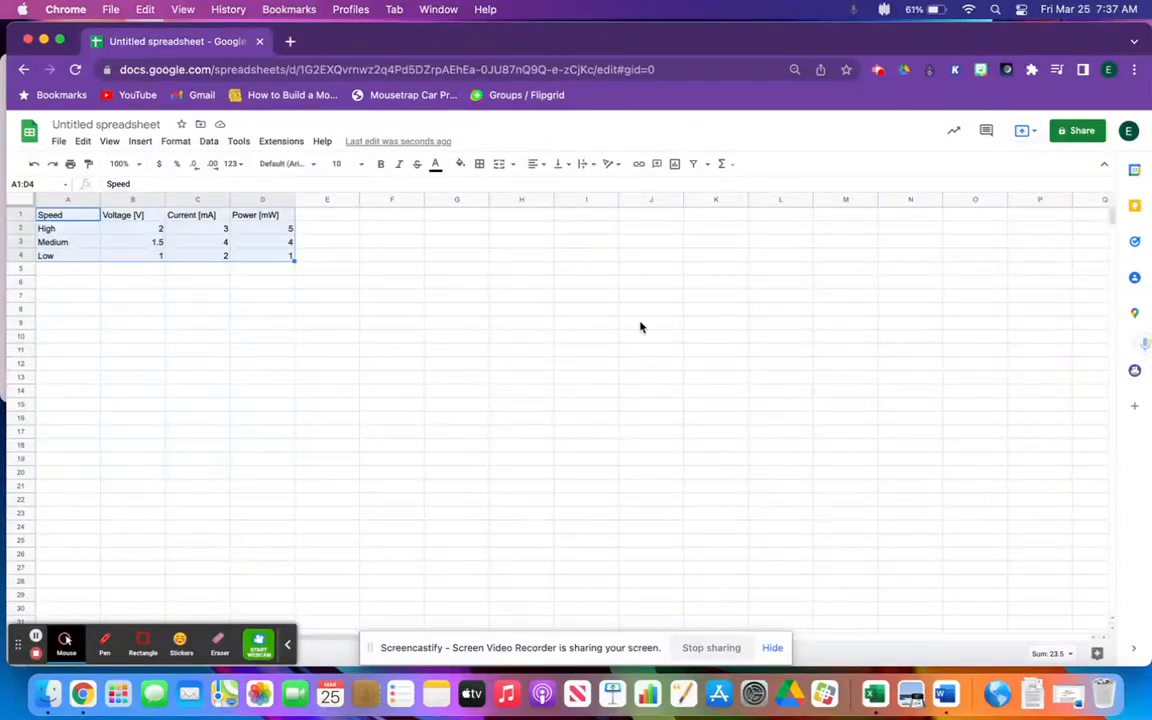
click(676, 165)
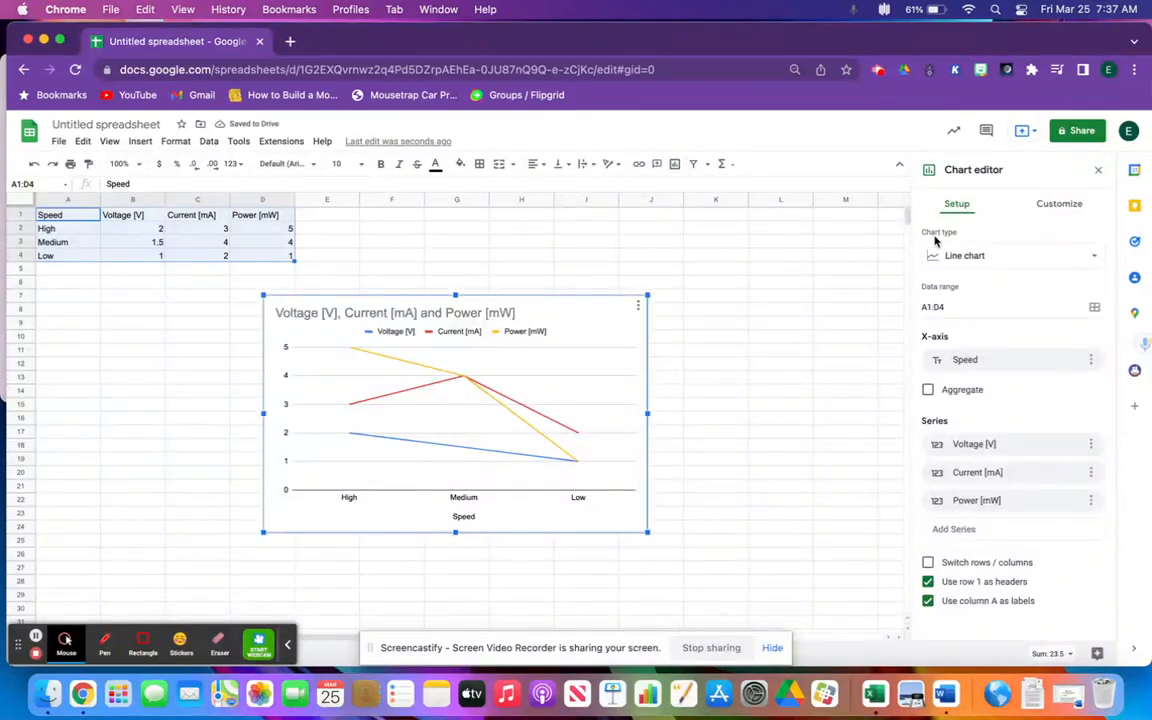
click(1094, 258)
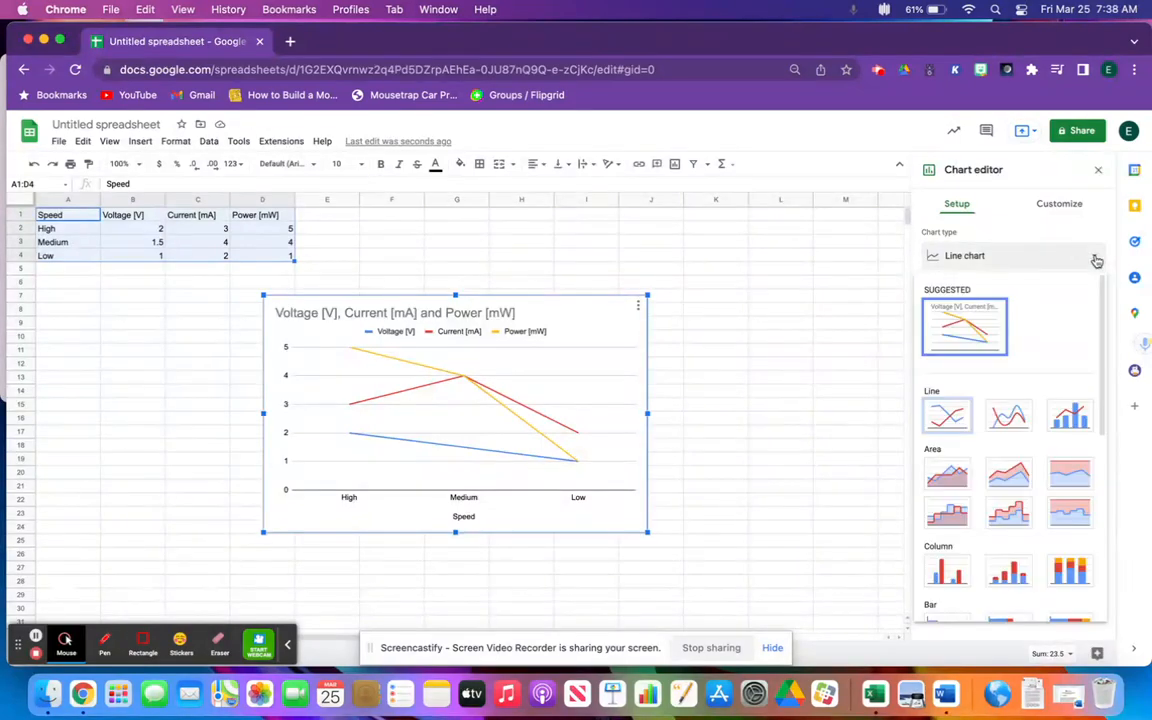
scroll(1070, 338, down, 3)
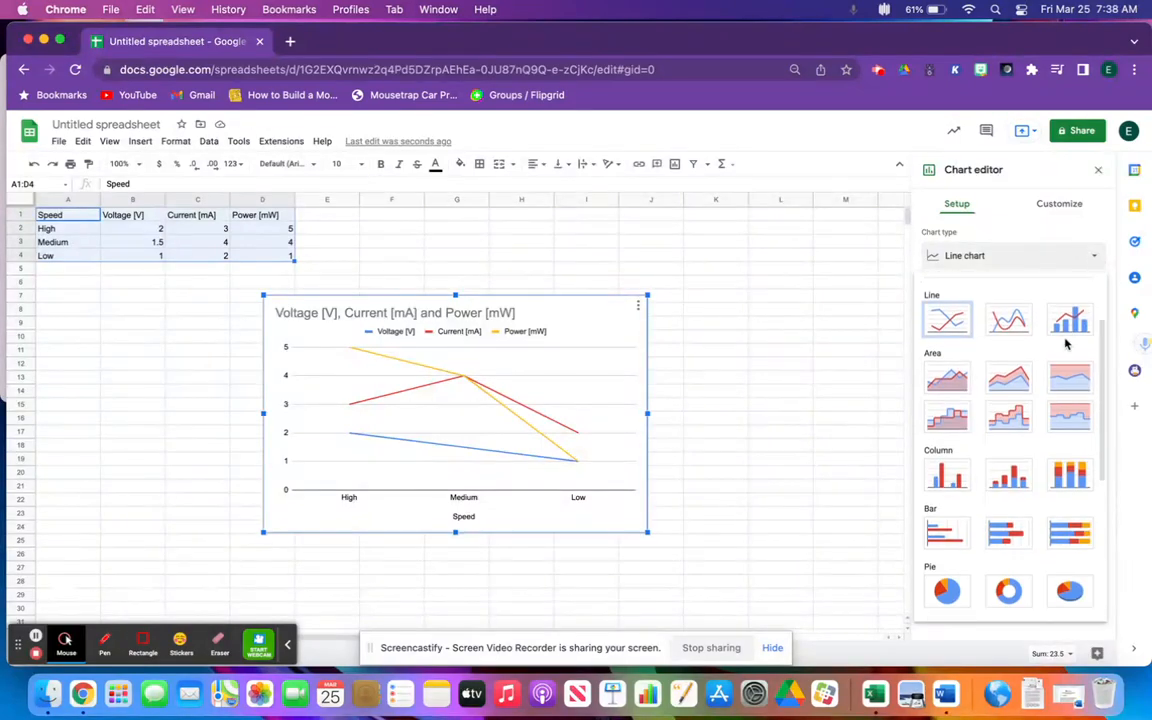
scroll(1068, 344, down, 2)
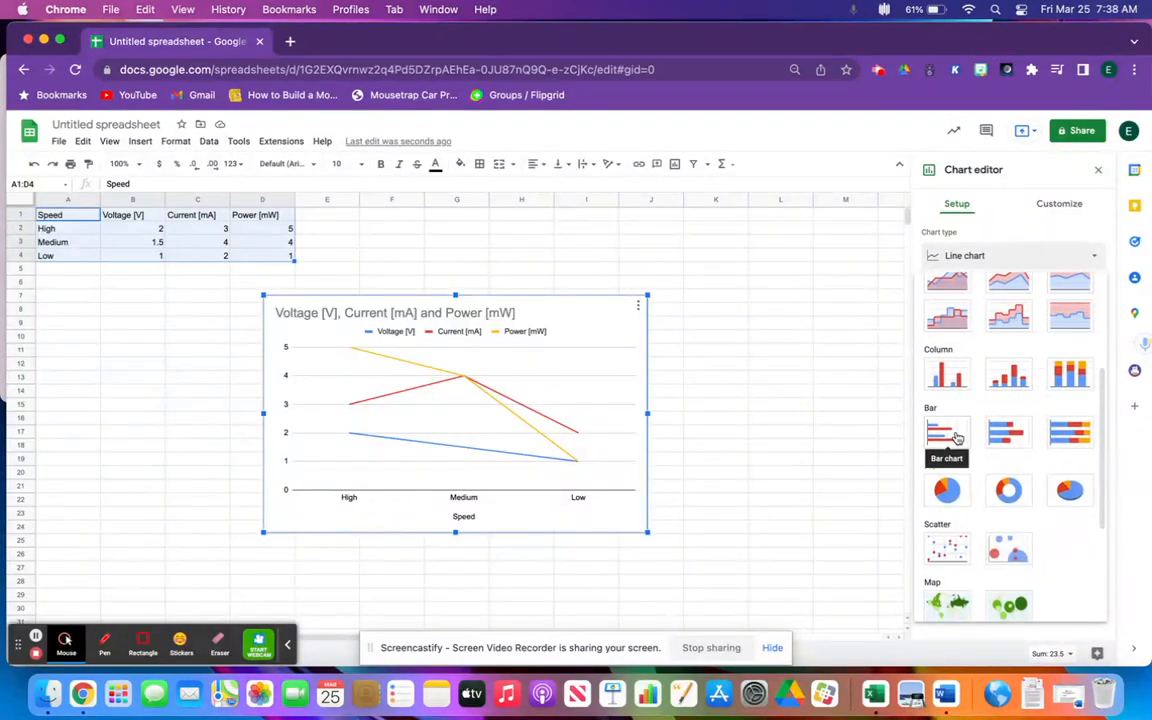
scroll(957, 437, down, 4)
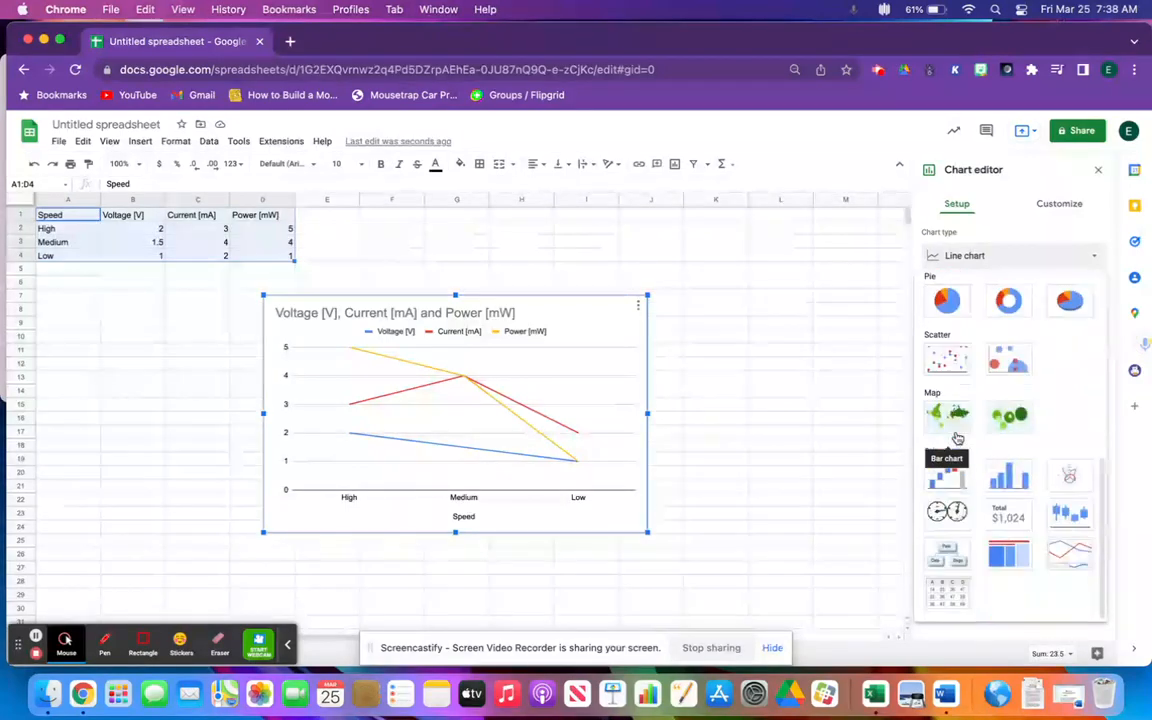
scroll(987, 447, up, 4)
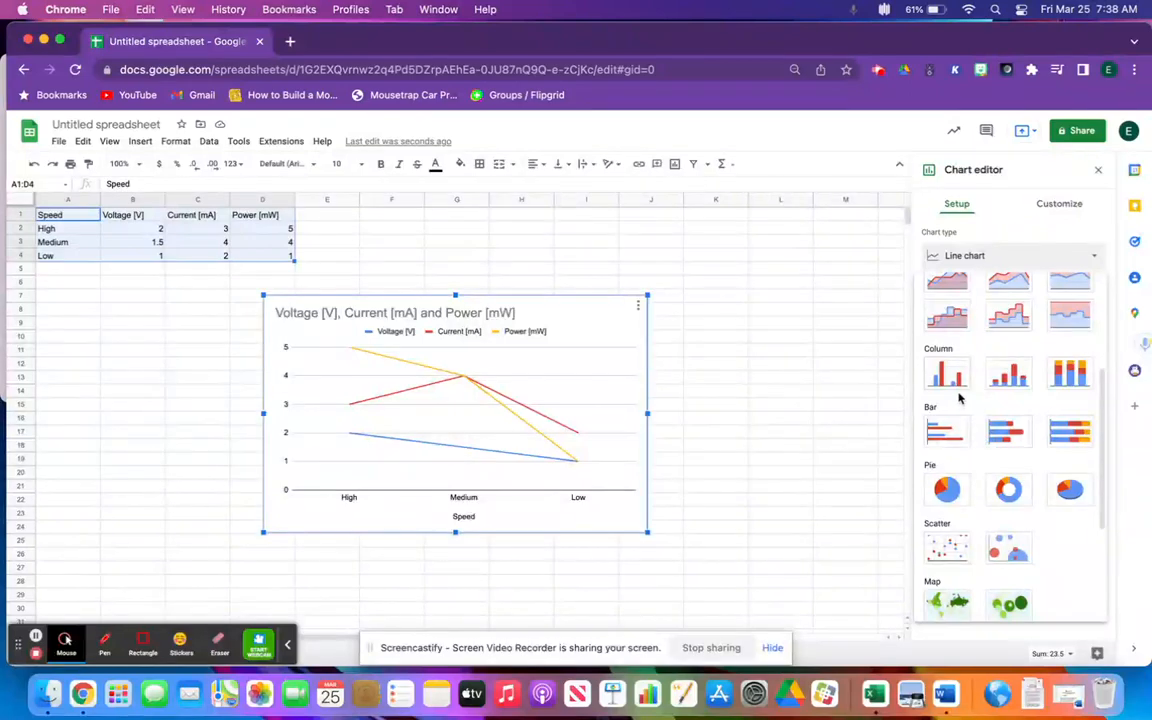
click(946, 434)
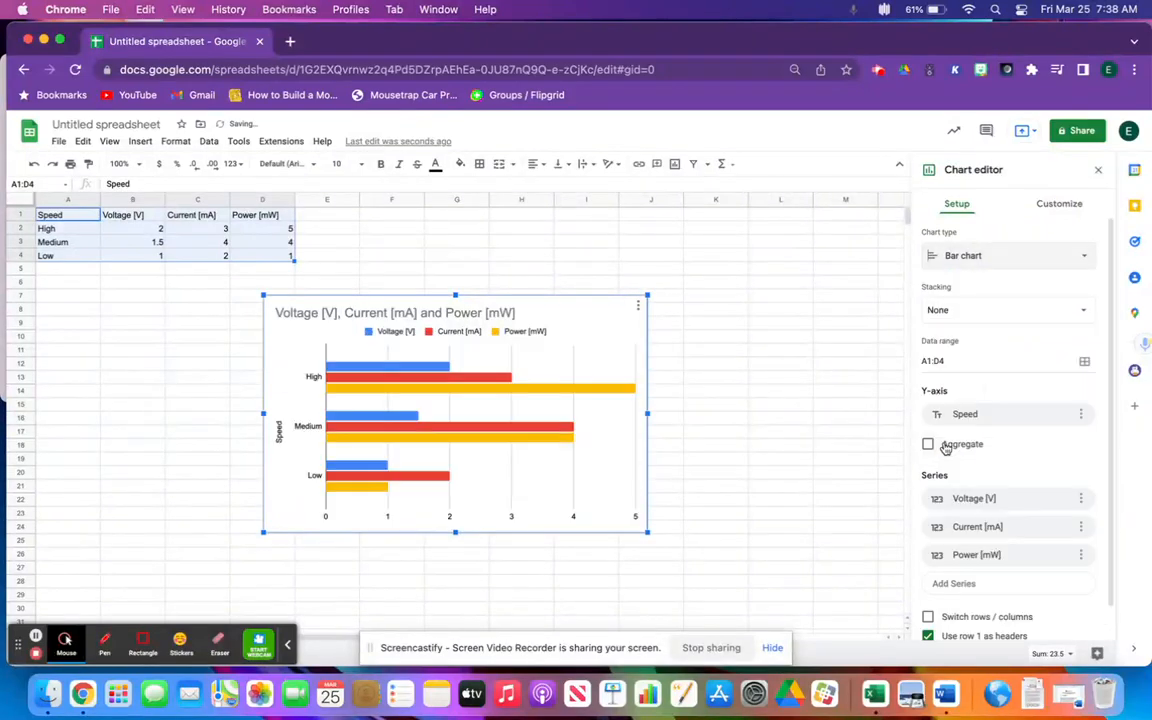